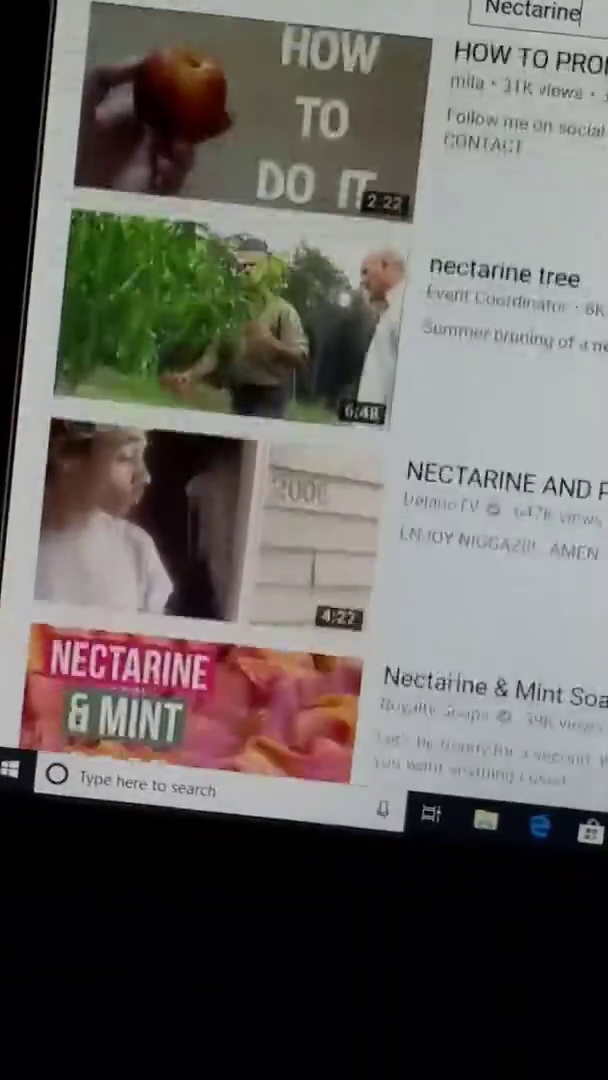
scroll(300, 500, down, 3)
scroll(300, 500, down, 2)
scroll(300, 500, down, 4)
scroll(300, 500, down, 3)
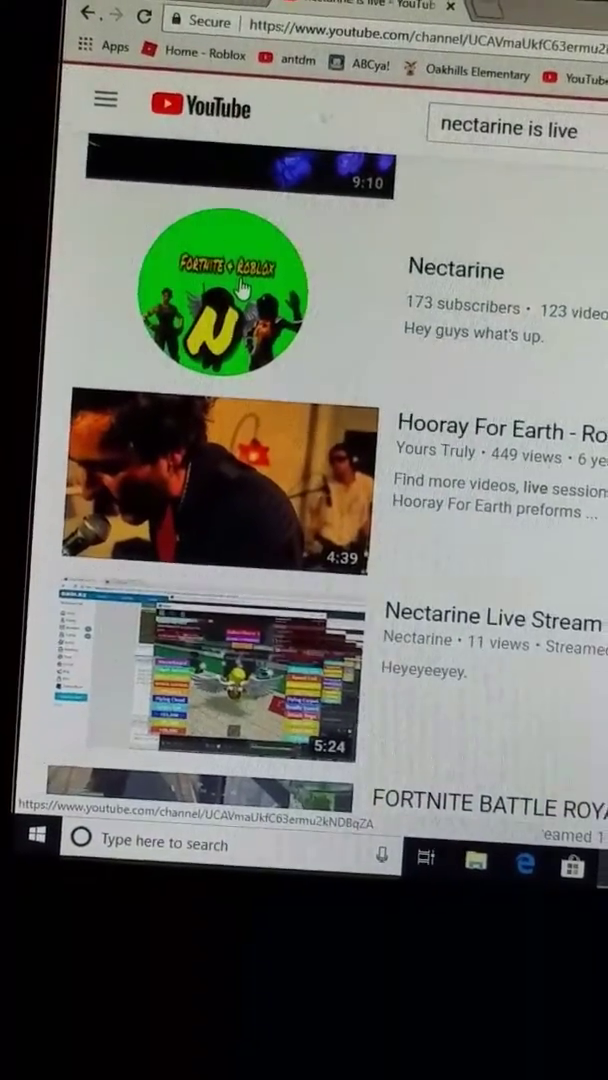
- Open the Nectarine channel page from its avatar in the search results
click(243, 287)
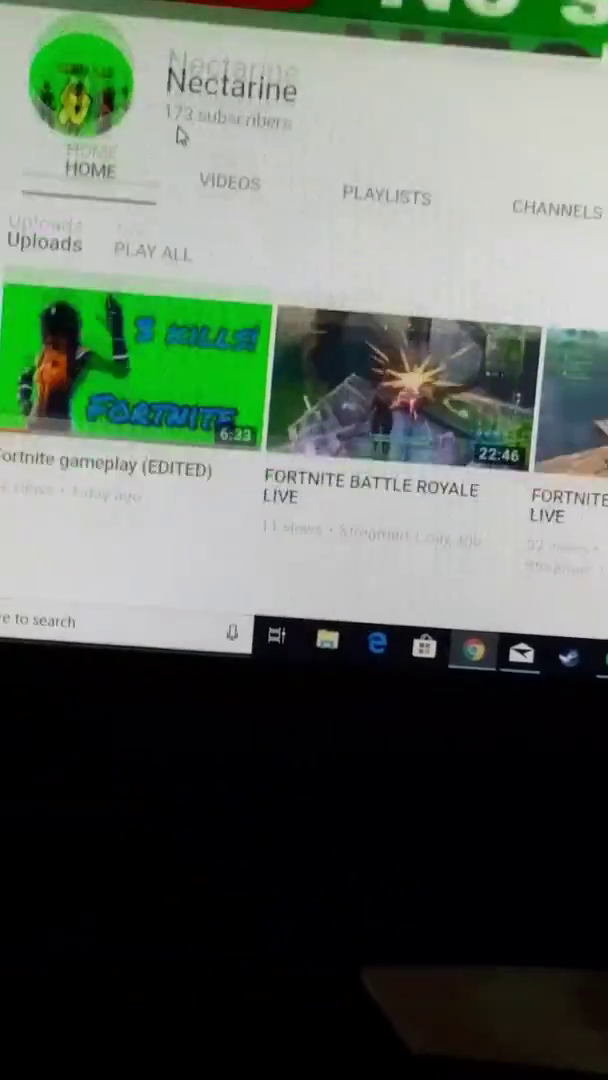
scroll(548, 372, down, 4)
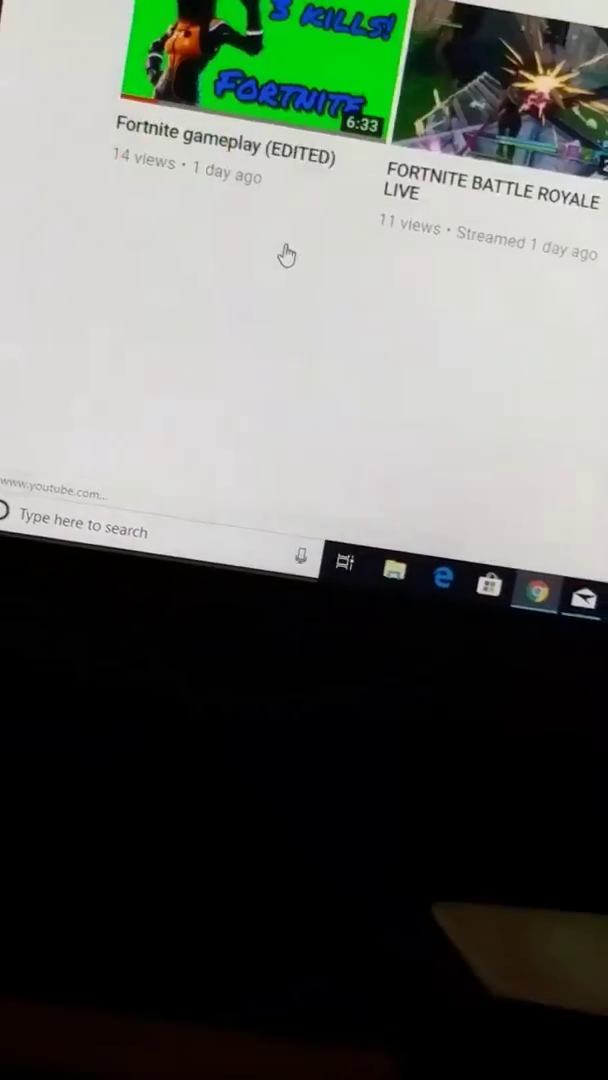